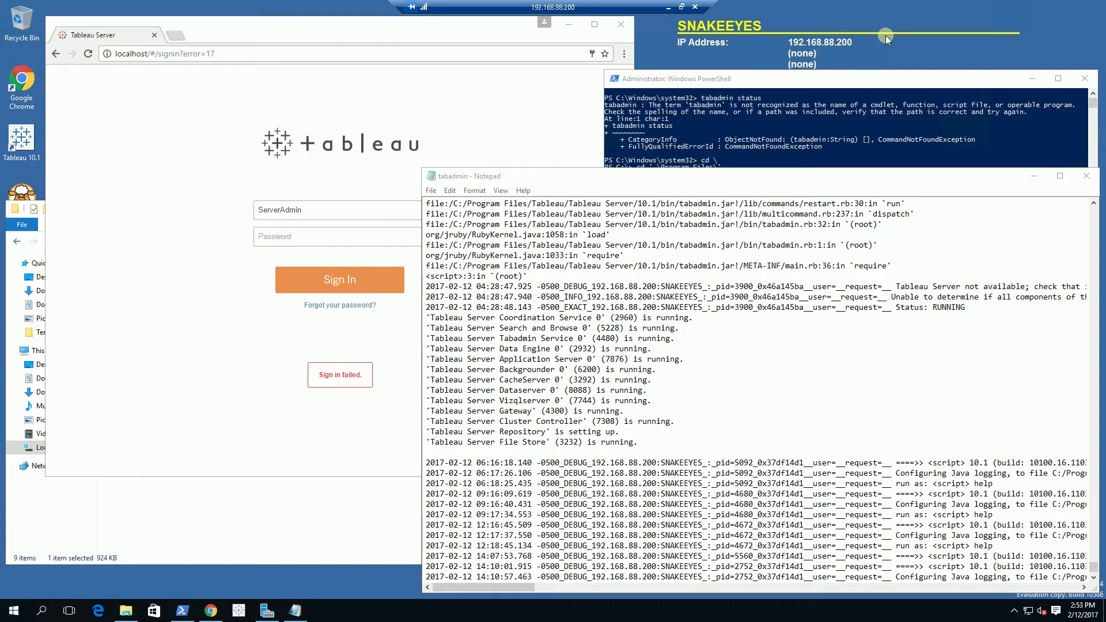
# Step: Retype the administrator password on the Tableau Server sign-in page and submit it again
pyautogui.click(433, 108)
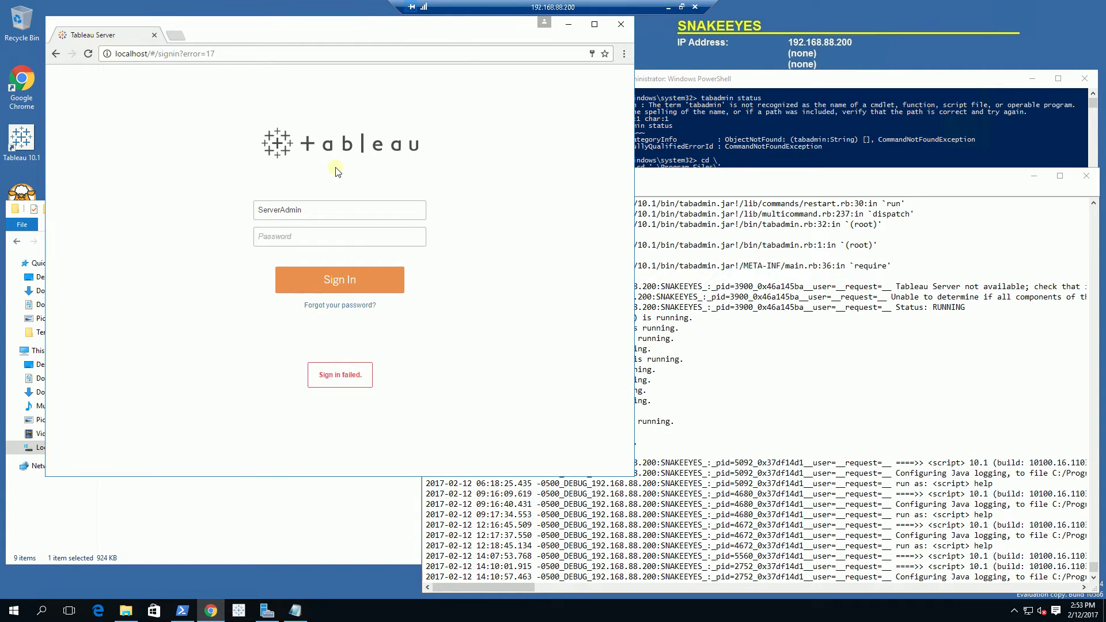
pyautogui.click(310, 238)
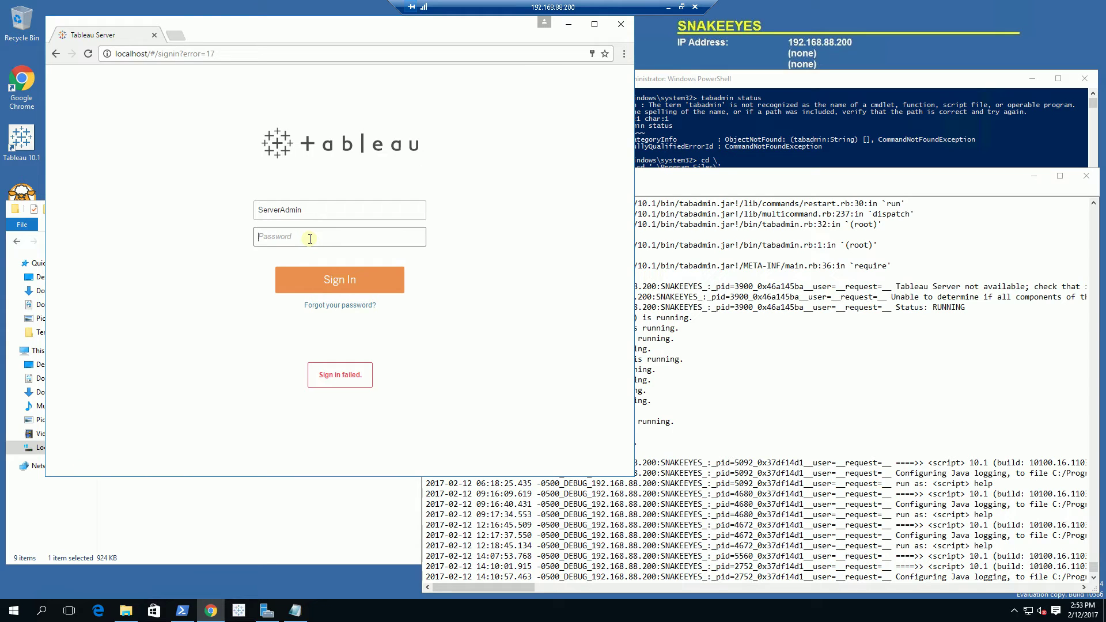
pyautogui.write('***********')
pyautogui.press('Return')
# Step: Open the tabadmin log in Notepad and highlight its last line about the Repository setting up
pyautogui.click(370, 526)
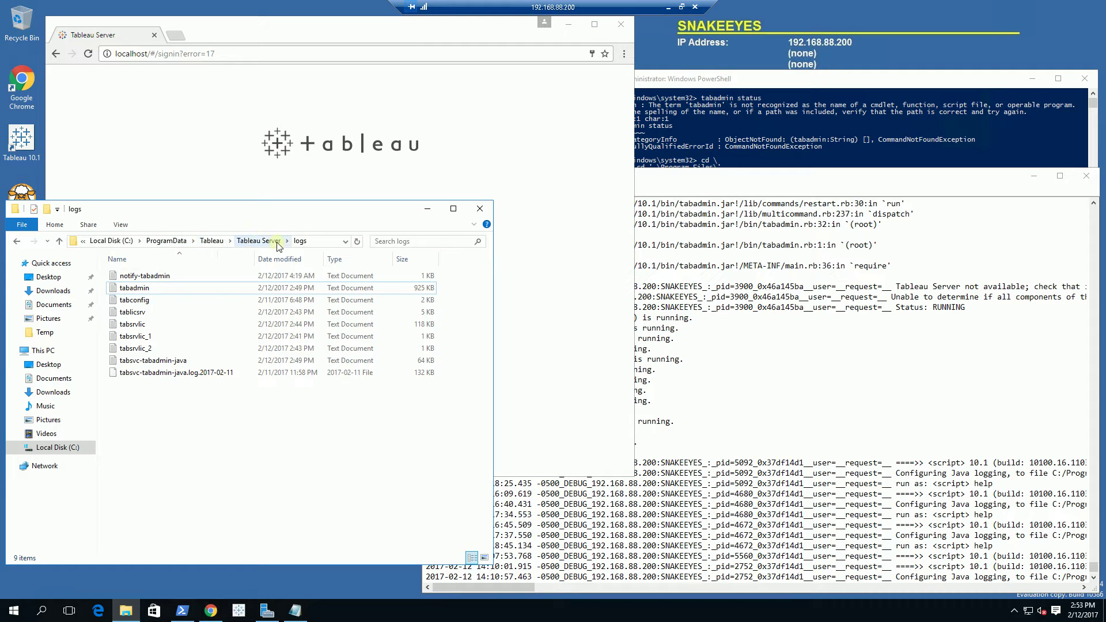
pyautogui.click(143, 289)
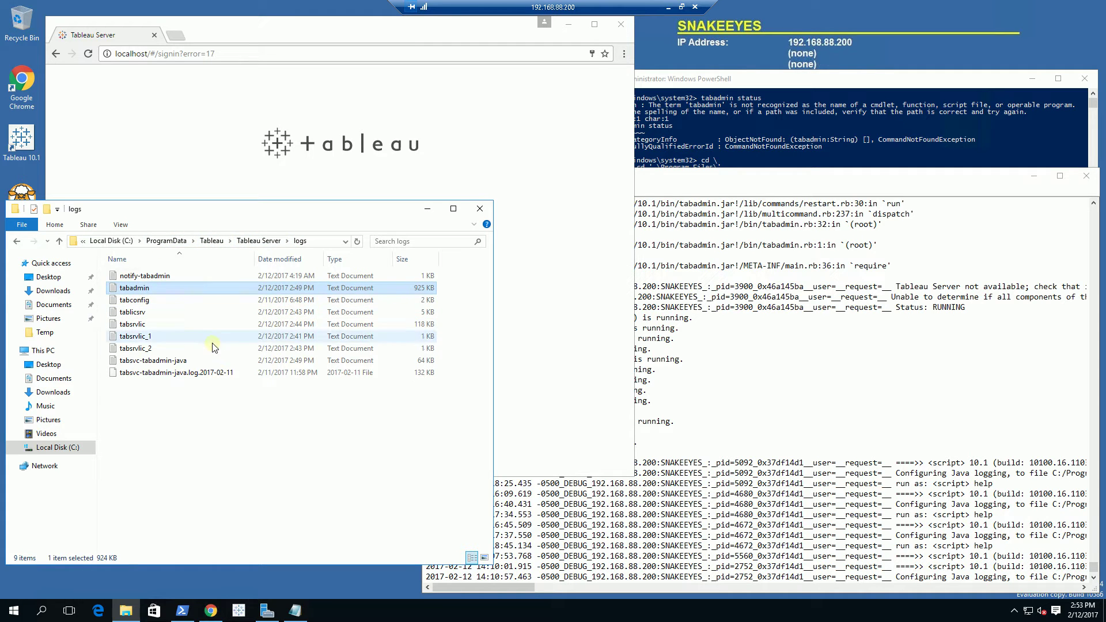
pyautogui.click(764, 298)
pyautogui.moveTo(729, 180); pyautogui.dragTo(637, 178)
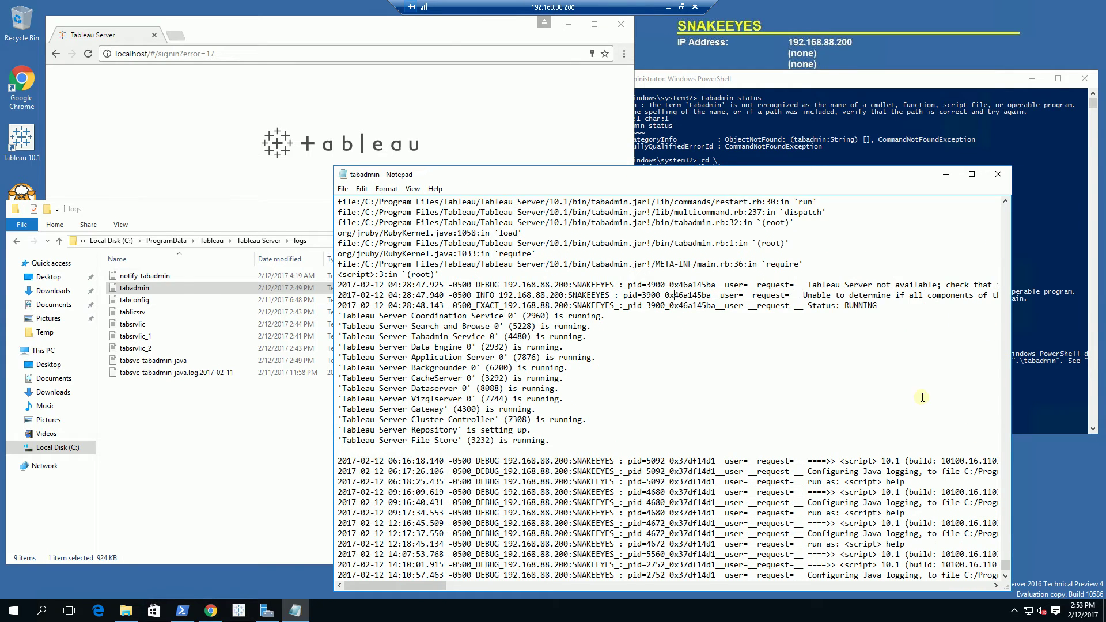
pyautogui.hotkey('ctrl', 'End')
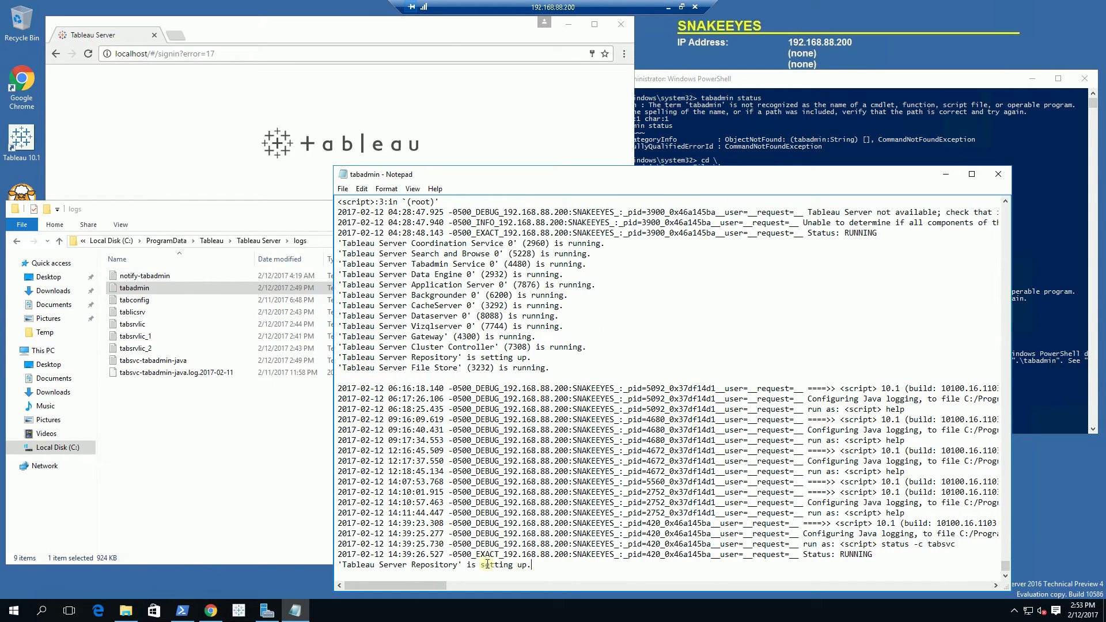
pyautogui.moveTo(487, 565); pyautogui.dragTo(321, 566)
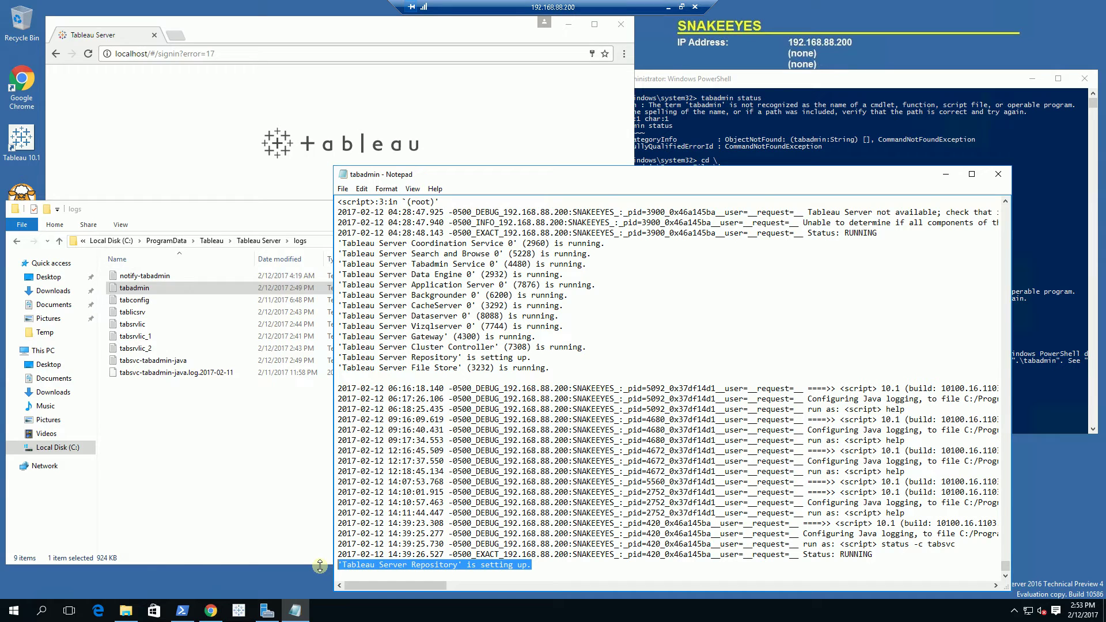
# Step: Clear the PowerShell console with cls and rerun tabadmin status from the 10.1 bin folder
pyautogui.click(739, 92)
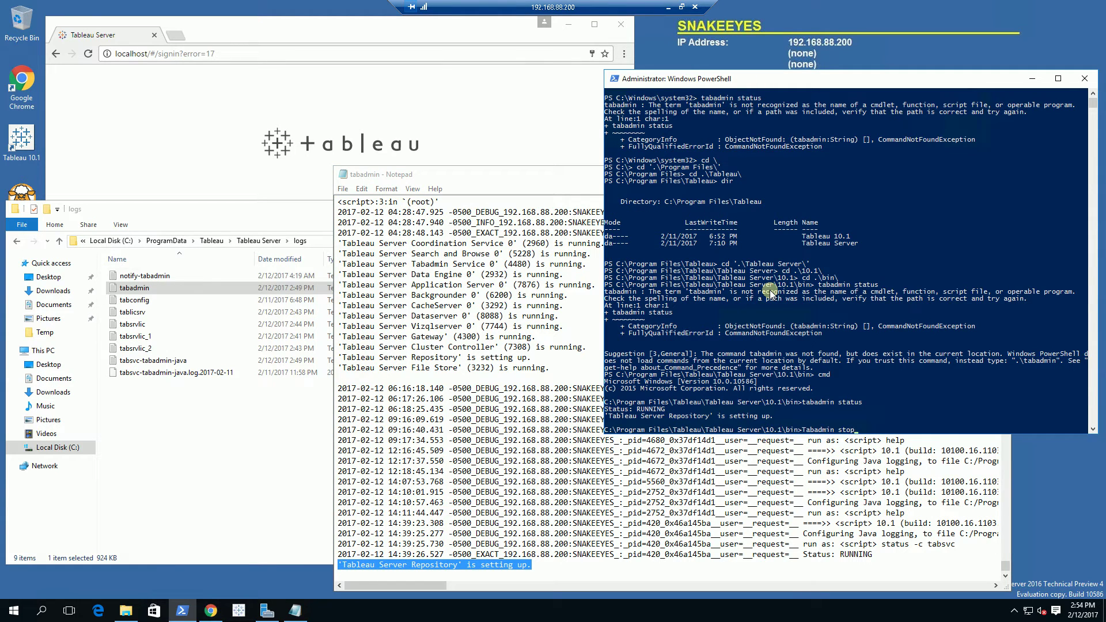
pyautogui.moveTo(767, 82); pyautogui.dragTo(755, 77)
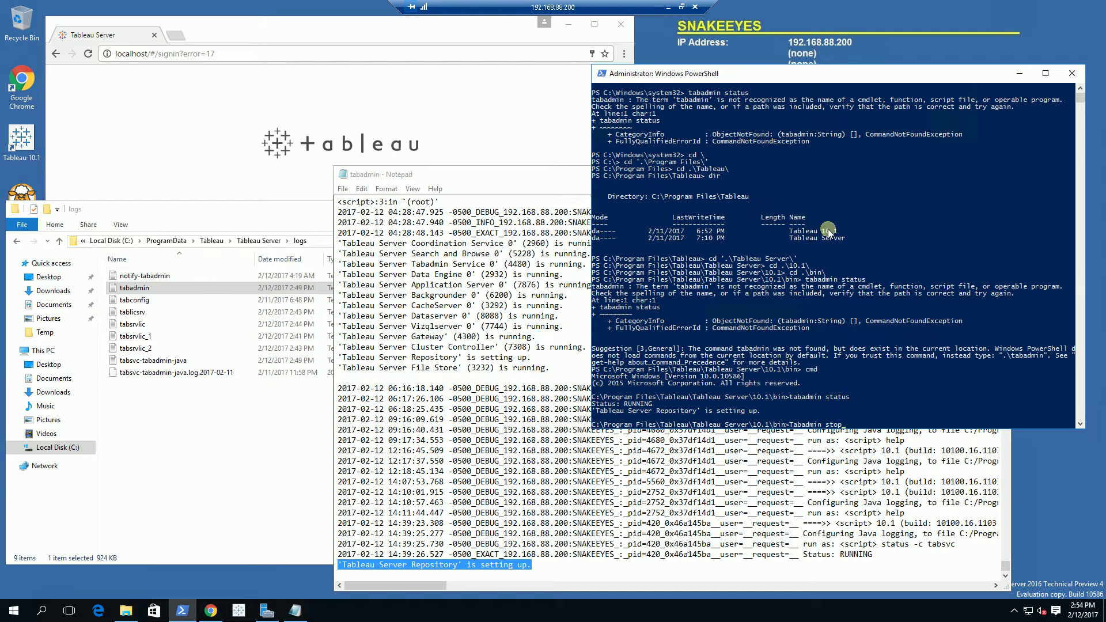
pyautogui.press('BackSpace')
pyautogui.press('BackSpace')
pyautogui.press('BackSpace')
pyautogui.press('BackSpace')
pyautogui.press('BackSpace')
pyautogui.press('BackSpace')
pyautogui.press('BackSpace')
pyautogui.press('BackSpace')
pyautogui.press('BackSpace')
pyautogui.press('BackSpace')
pyautogui.press('BackSpace')
pyautogui.write('clr')
pyautogui.press('Return')
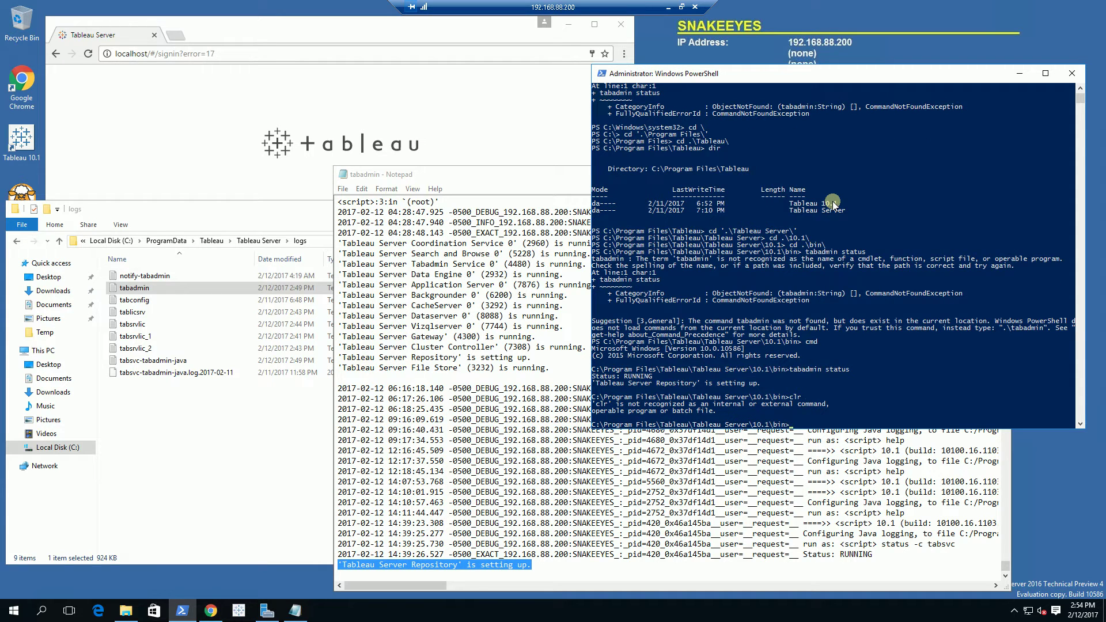
pyautogui.write('cls')
pyautogui.press('Return')
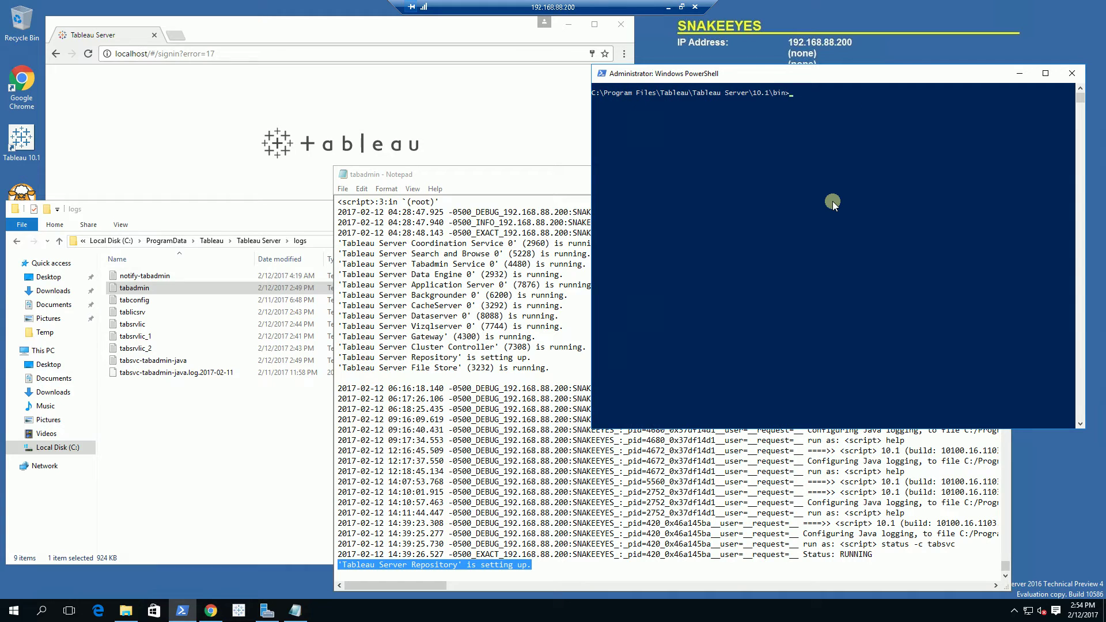
pyautogui.write('st')
pyautogui.write('bdmi')
pyautogui.write('n status')
pyautogui.press('Return')
# Step: Highlight the Repository setting-up message in the tabadmin log
pyautogui.click(411, 370)
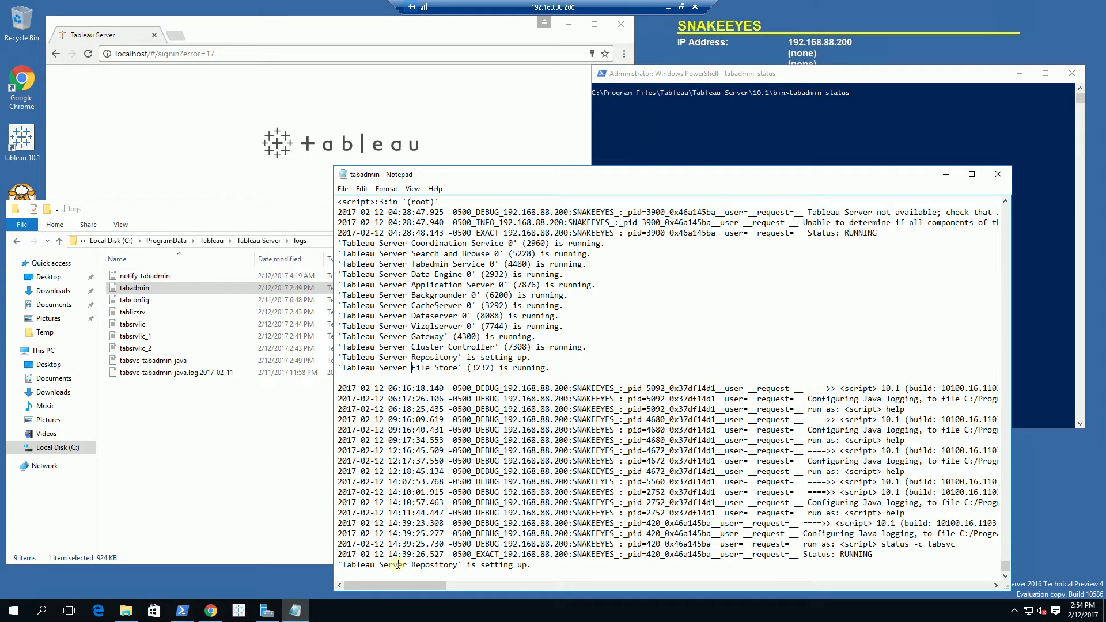
pyautogui.click(531, 564)
pyautogui.keyDown('shift'); pyautogui.click(356, 565); pyautogui.keyUp('shift')
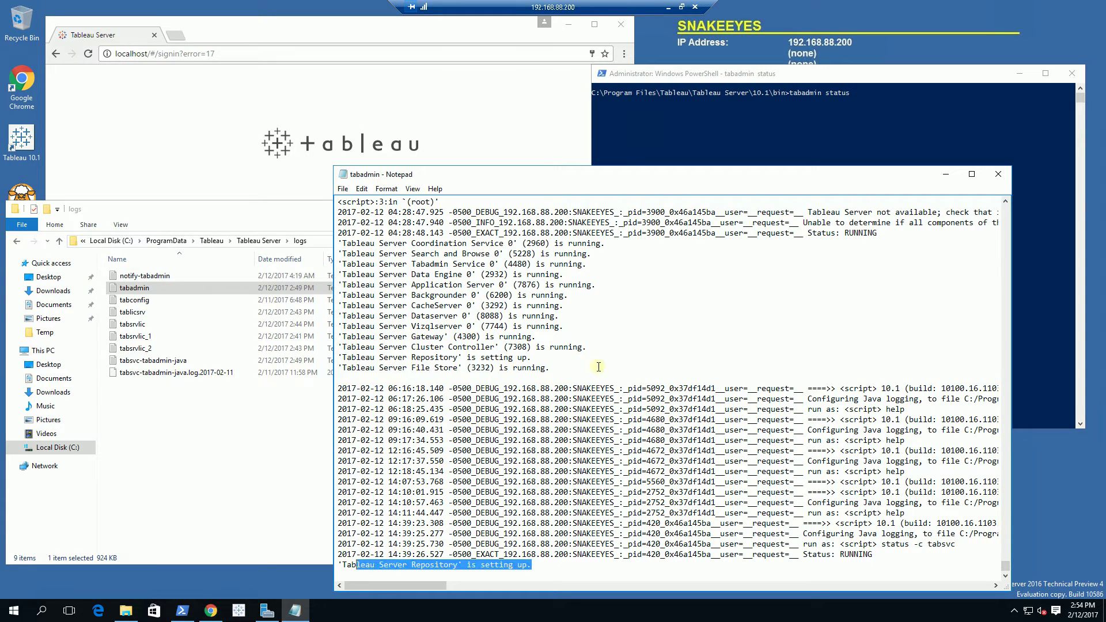
# Step: Stop the Tableau Server service with tabadmin stop
pyautogui.click(728, 78)
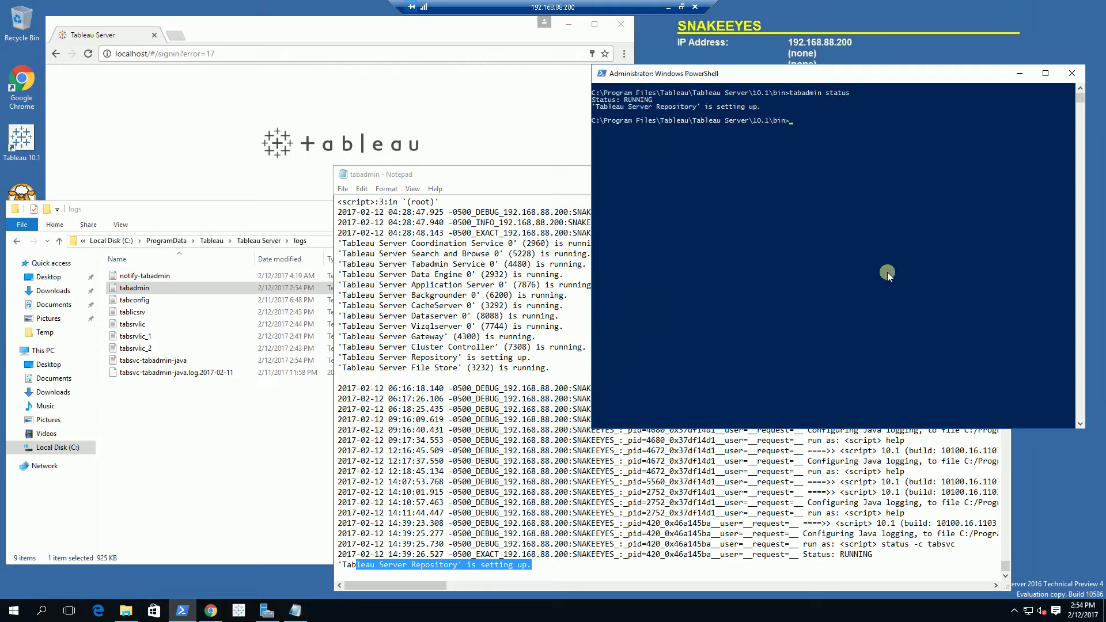
pyautogui.write('admin stop')
pyautogui.press('Return')
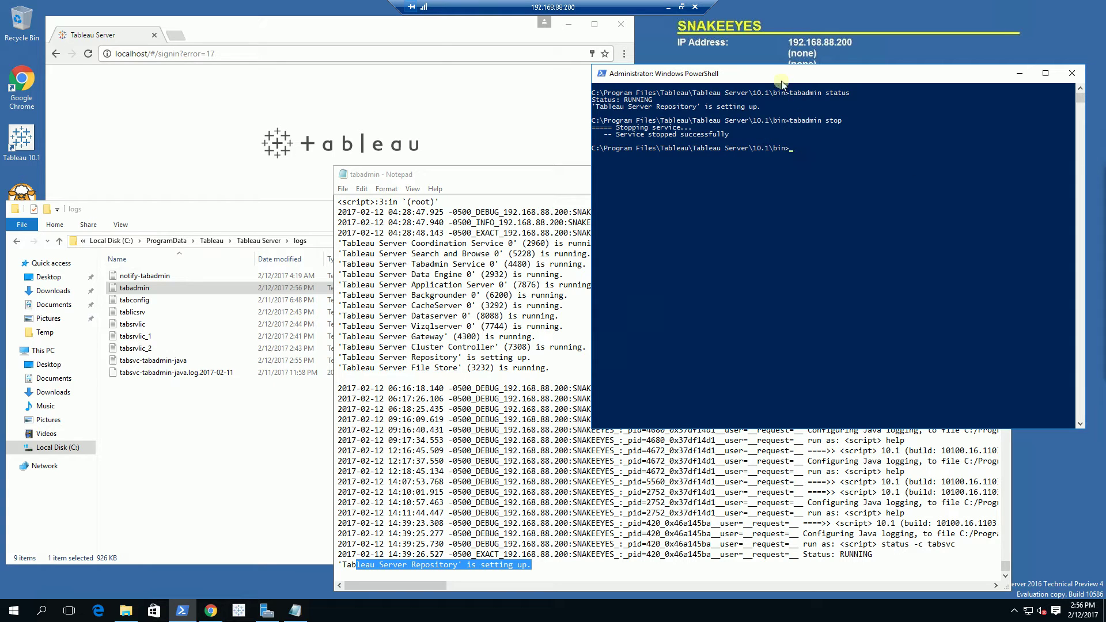
# Step: Run tabadmin cleanup --reset-coordination to remove service logs, coordination logs and temp files
pyautogui.write('ta')
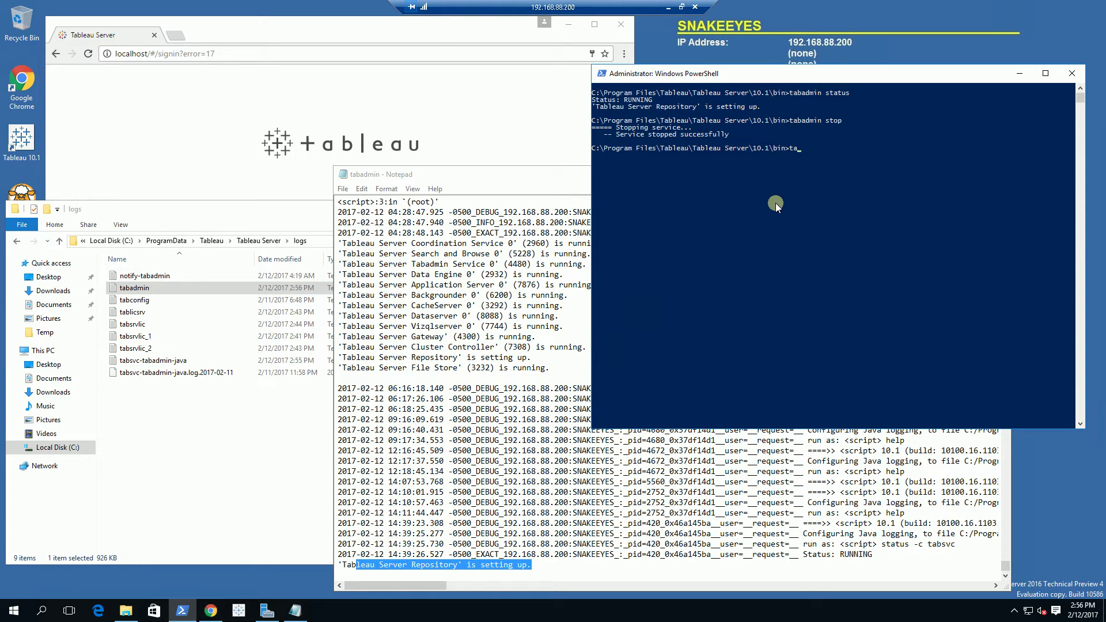
pyautogui.write('badmin')
pyautogui.write('cleanup --reset-coordination')
pyautogui.press('Return')
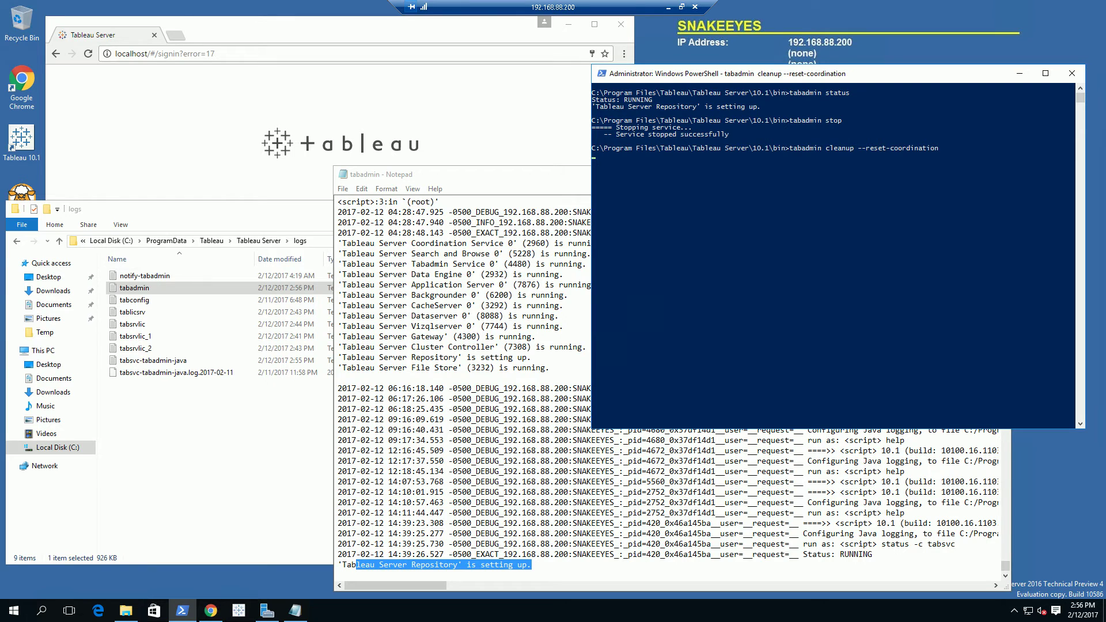
# Step: Close the tabadmin log in Notepad
pyautogui.click(847, 79)
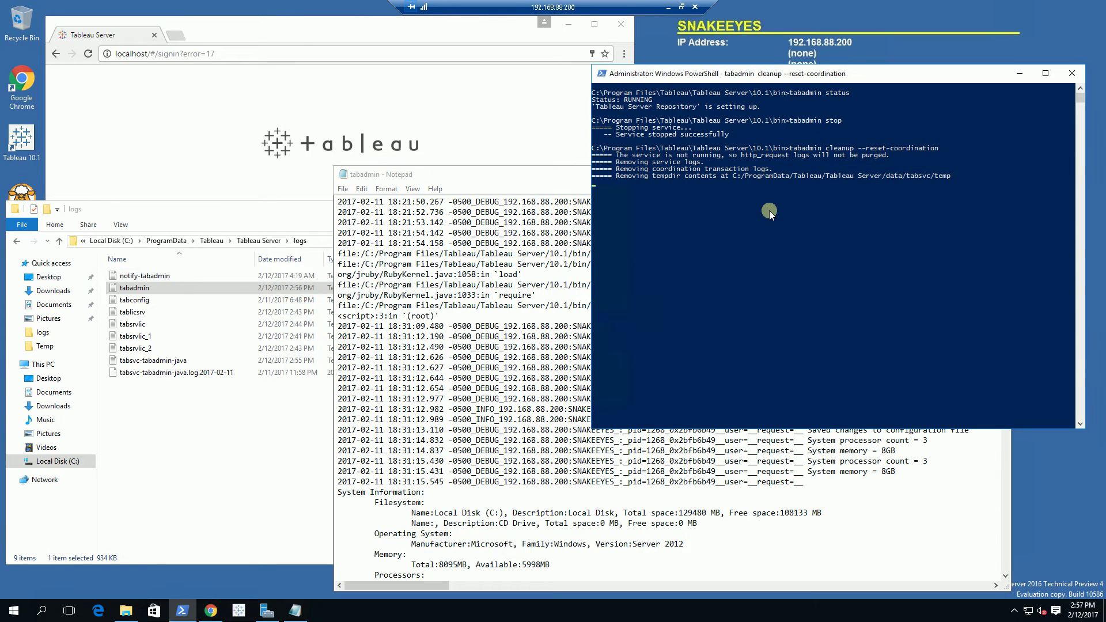
pyautogui.click(549, 177)
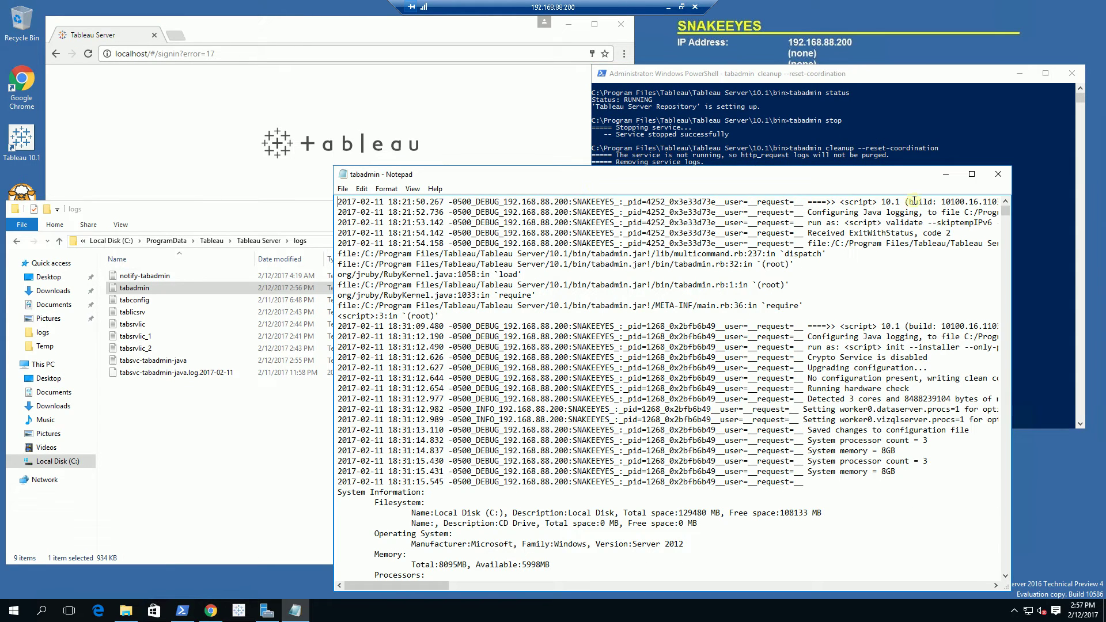
pyautogui.click(997, 174)
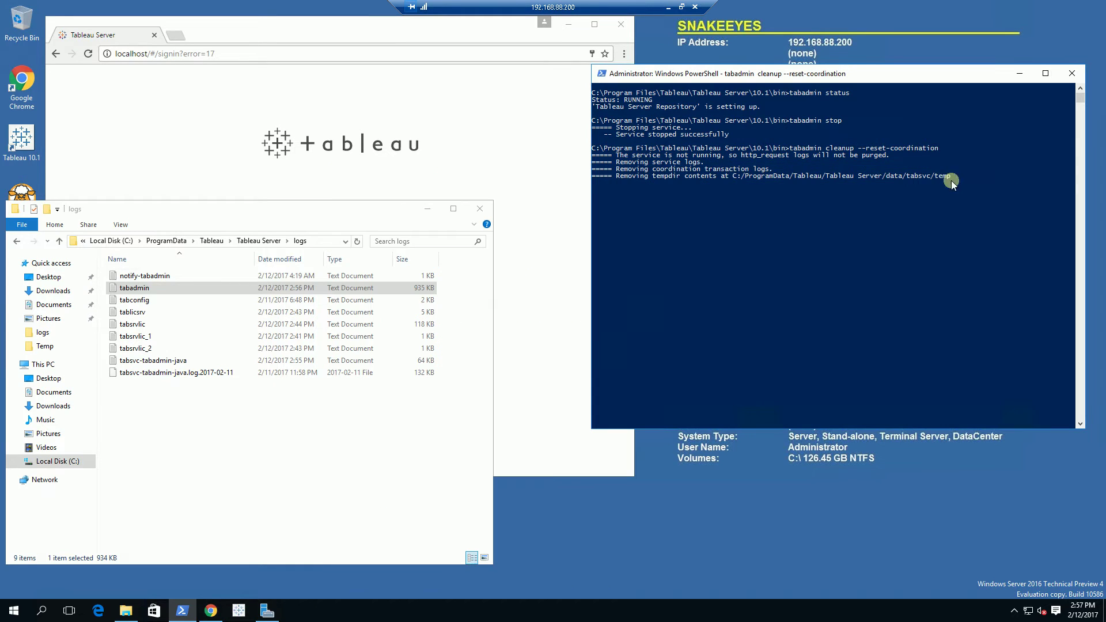
# Step: Start Tableau Server with tabadmin start and bring the Chrome sign-in page back
pyautogui.click(398, 421)
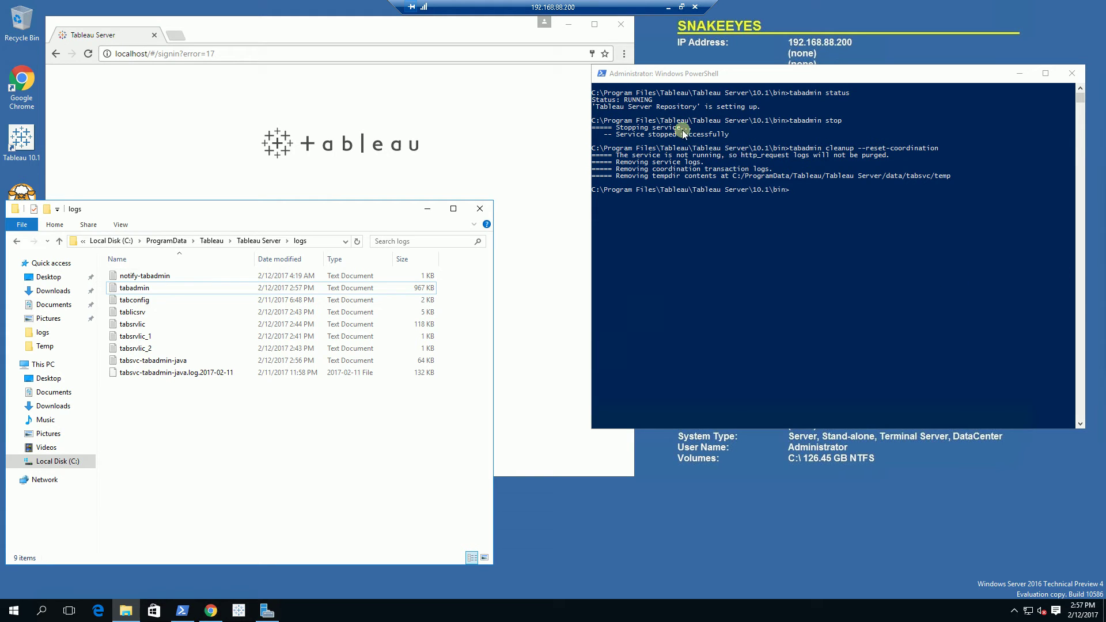
pyautogui.click(758, 240)
pyautogui.write('ta')
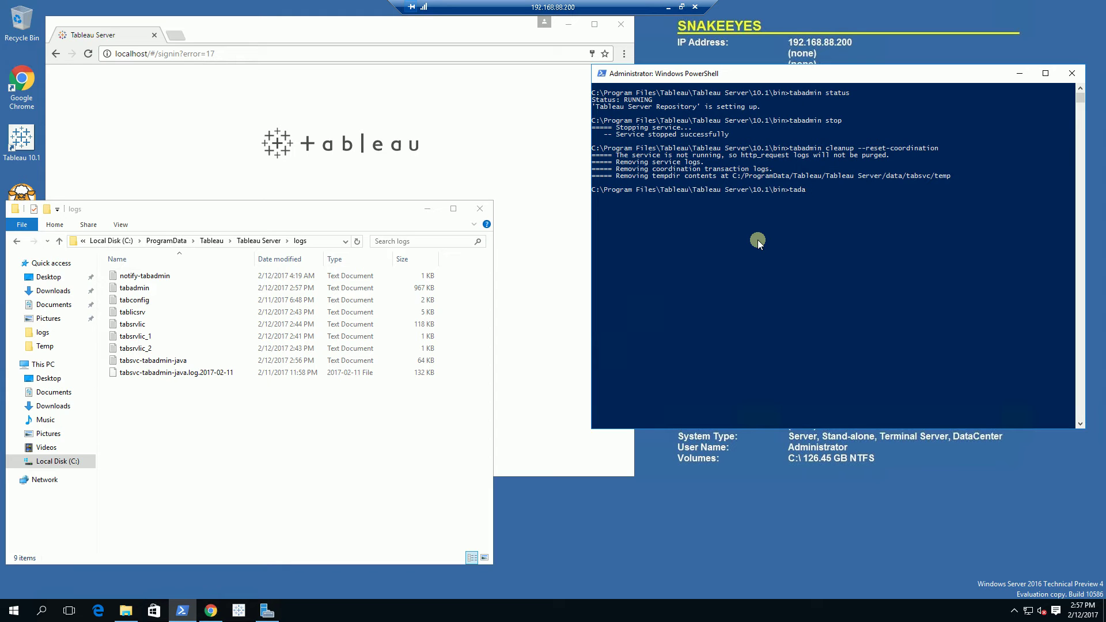
pyautogui.write('badmin start')
pyautogui.press('Return')
pyautogui.click(399, 32)
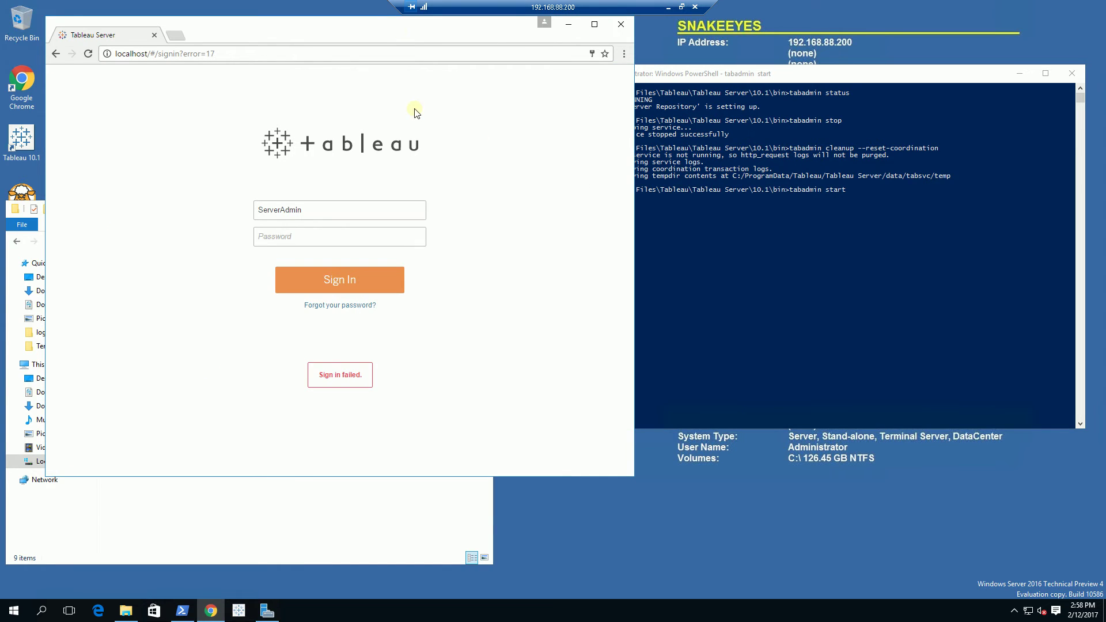
# Step: Watch PowerShell until tabadmin start reports 'Service was started successfully'
pyautogui.click(724, 76)
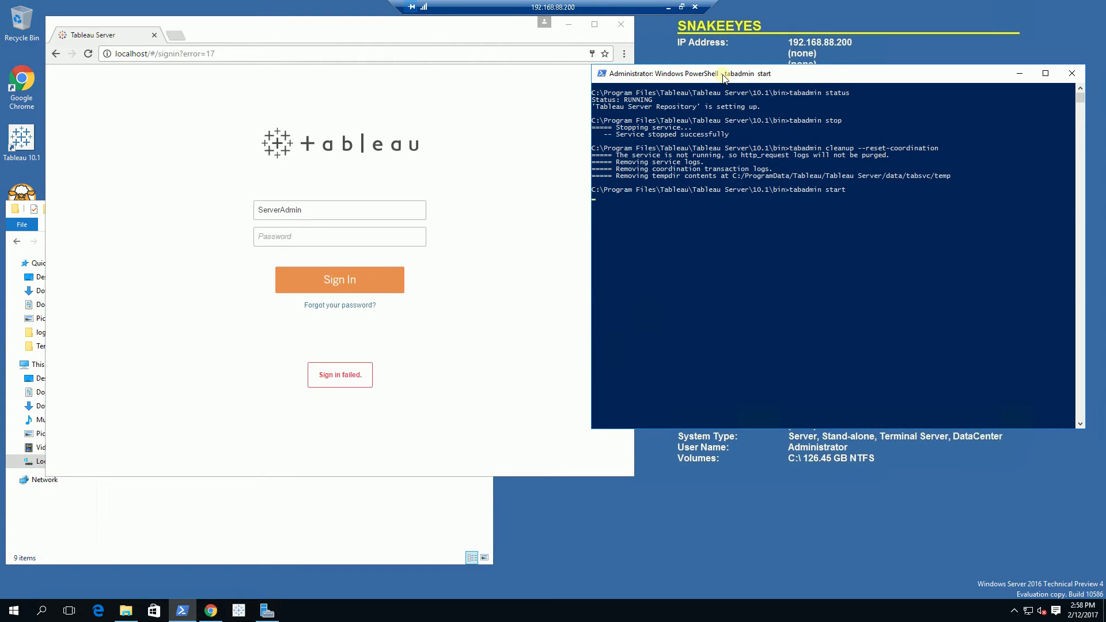
pyautogui.click(383, 514)
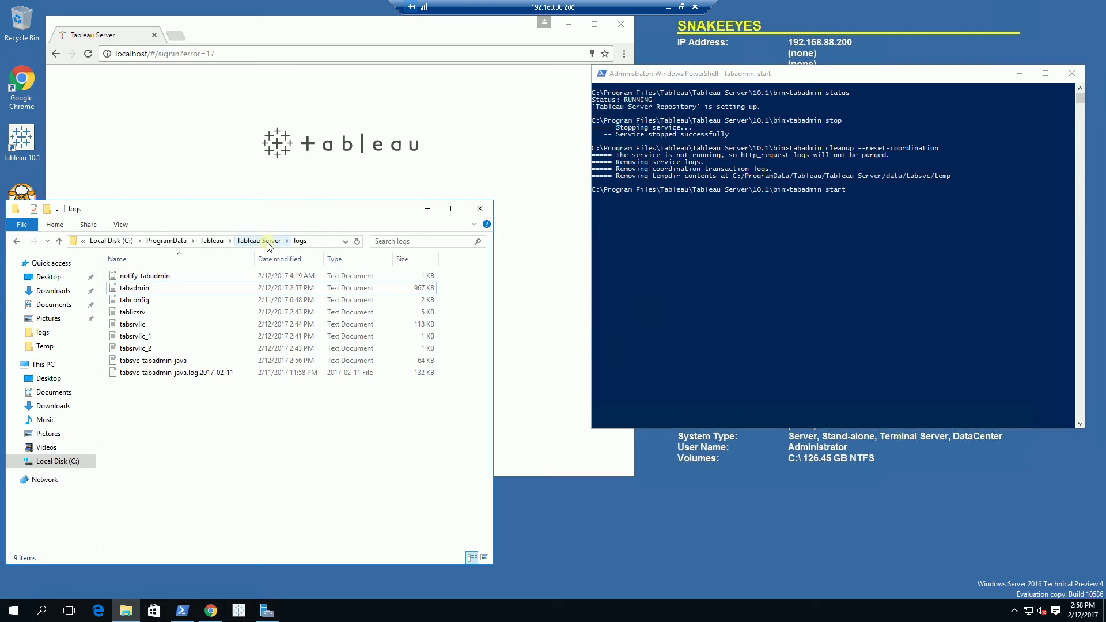
pyautogui.click(528, 32)
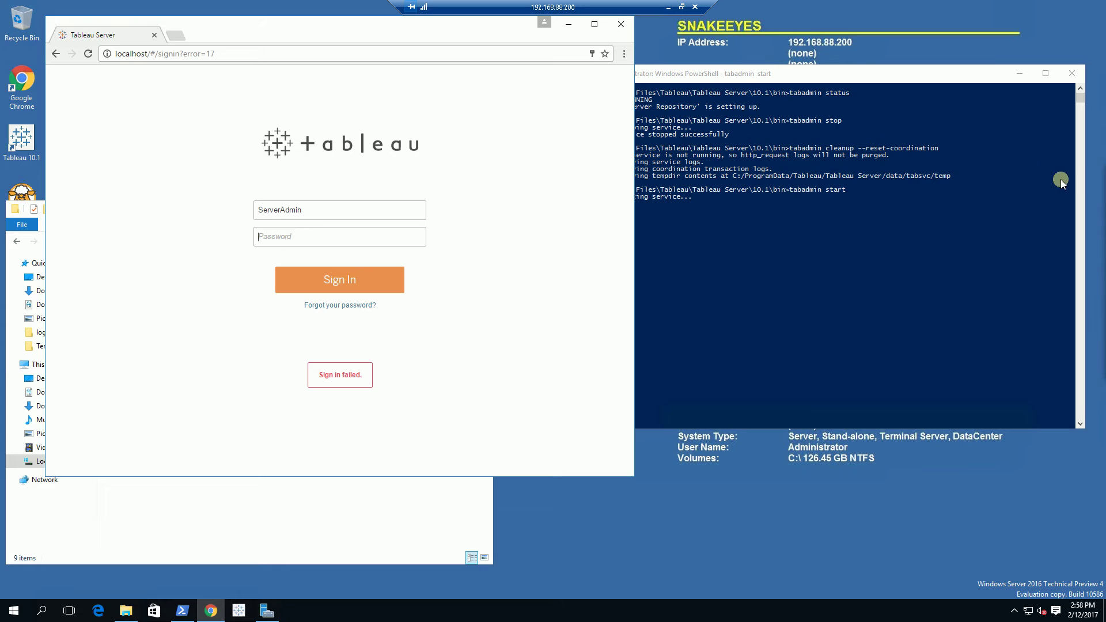
pyautogui.click(905, 75)
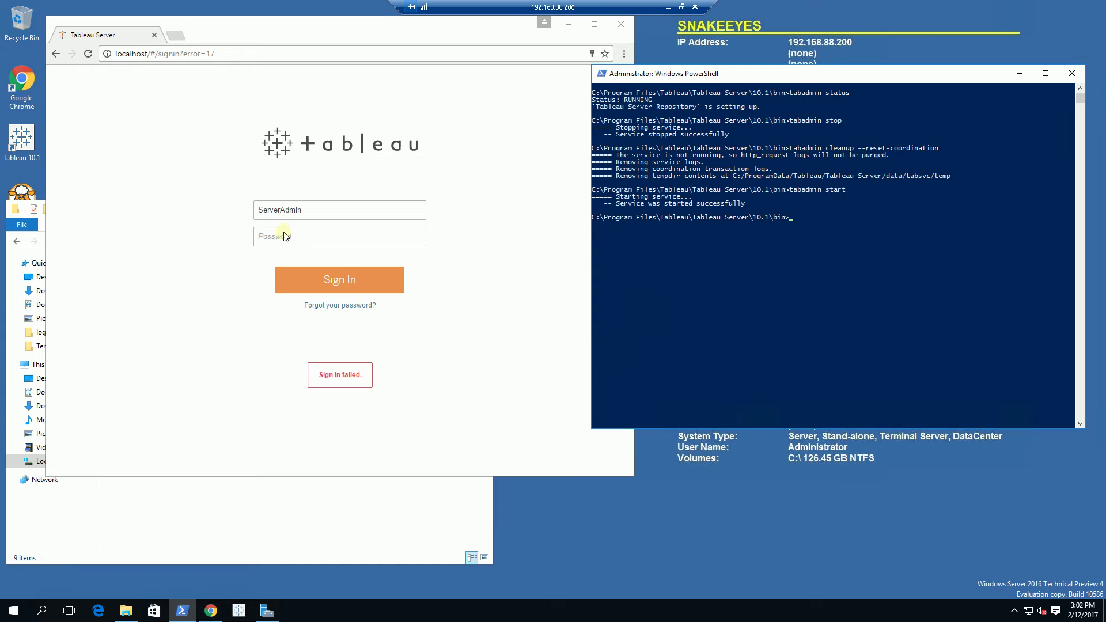
# Step: Sign in with the administrator password and choose the CodeCowboy site to open its Projects
pyautogui.click(288, 236)
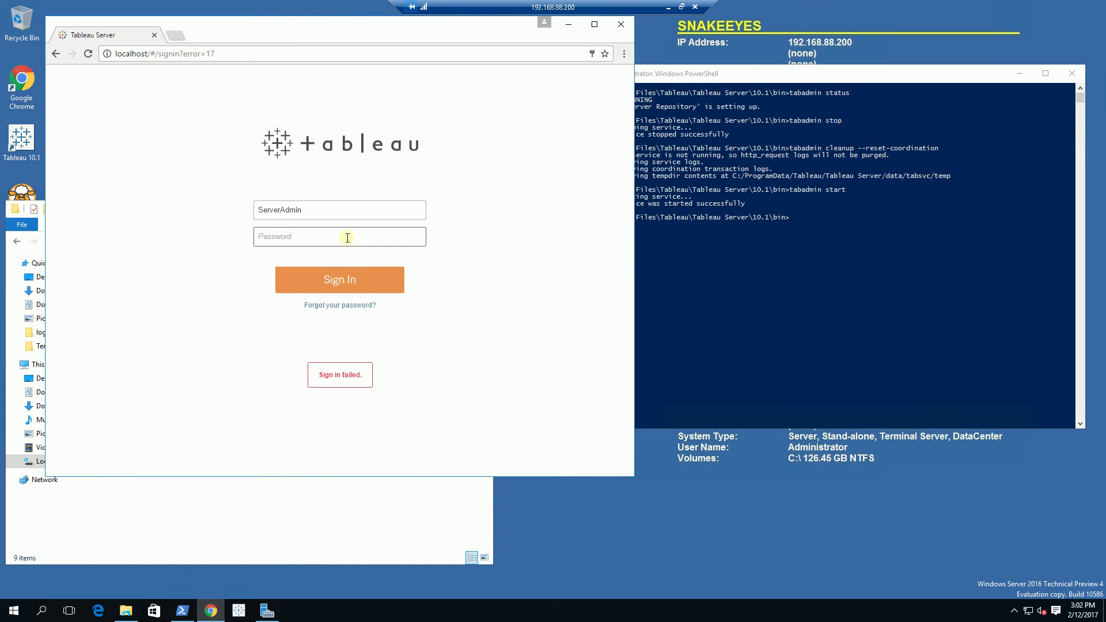
pyautogui.write('•••••••••')
pyautogui.press('BackSpace')
pyautogui.press('BackSpace')
pyautogui.press('BackSpace')
pyautogui.press('BackSpace')
pyautogui.press('BackSpace')
pyautogui.press('BackSpace')
pyautogui.press('BackSpace')
pyautogui.press('BackSpace')
pyautogui.press('BackSpace')
pyautogui.press('BackSpace')
pyautogui.write('••••••••••••')
pyautogui.press('Return')
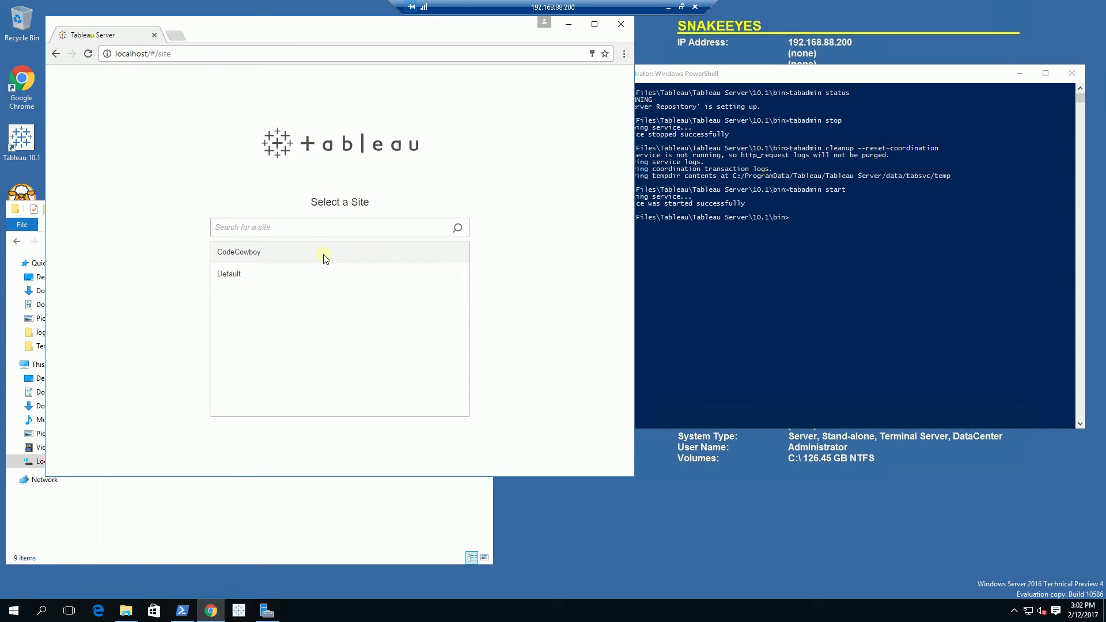
pyautogui.click(249, 253)
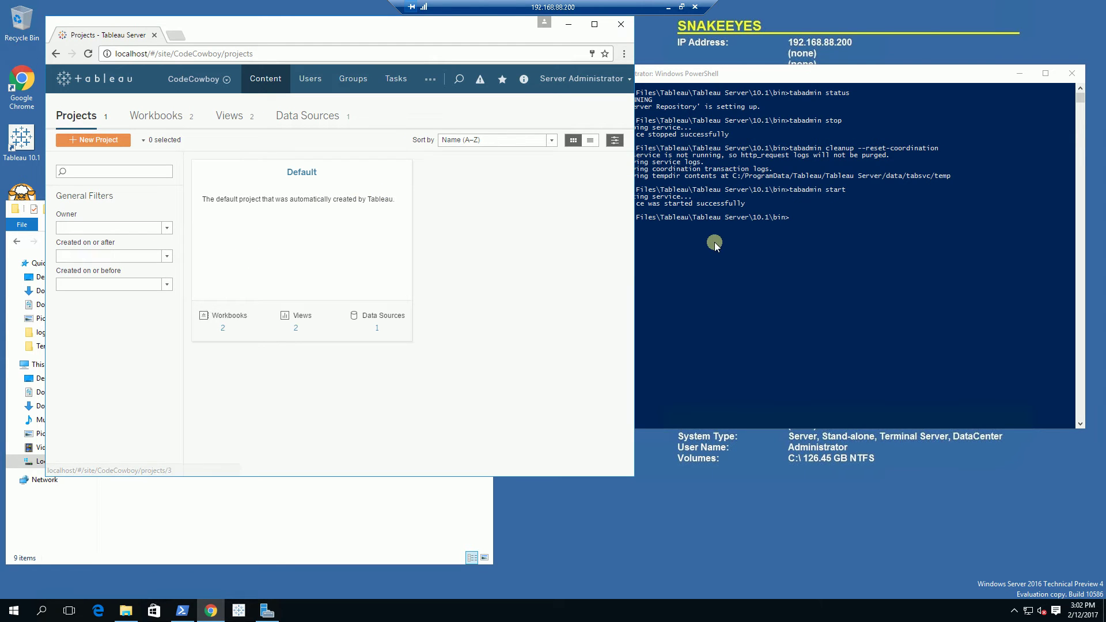
pyautogui.click(694, 75)
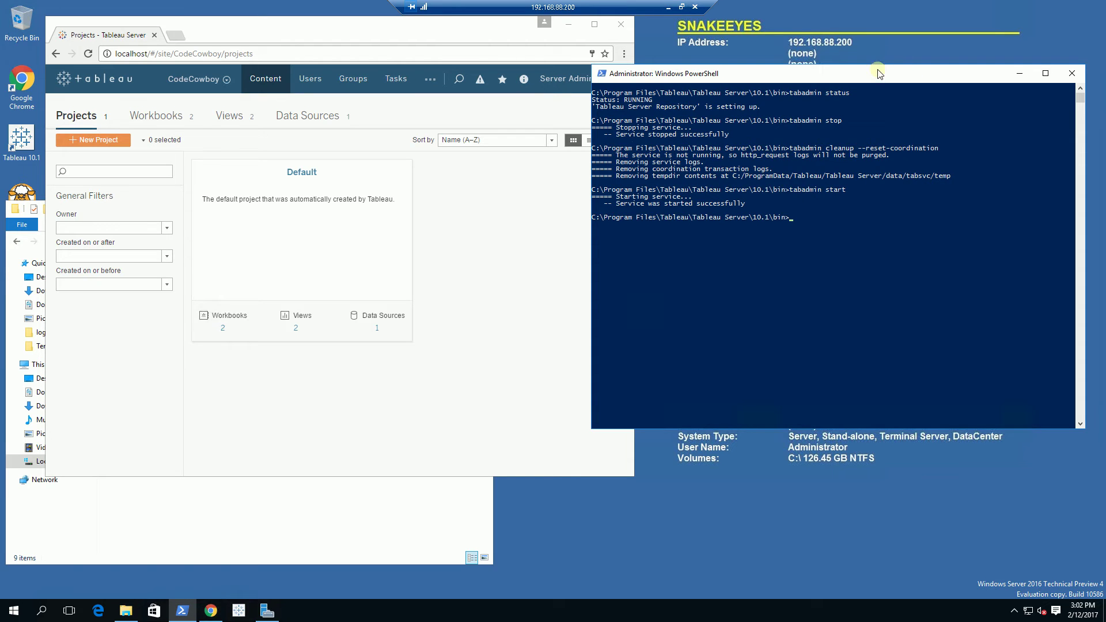
# Step: Rerun tabadmin stop and paste the pgsql_connection_timeout_ms 12000 set command at the prompt
pyautogui.press('Up')
pyautogui.press('Up')
pyautogui.press('Up')
pyautogui.press('Return')
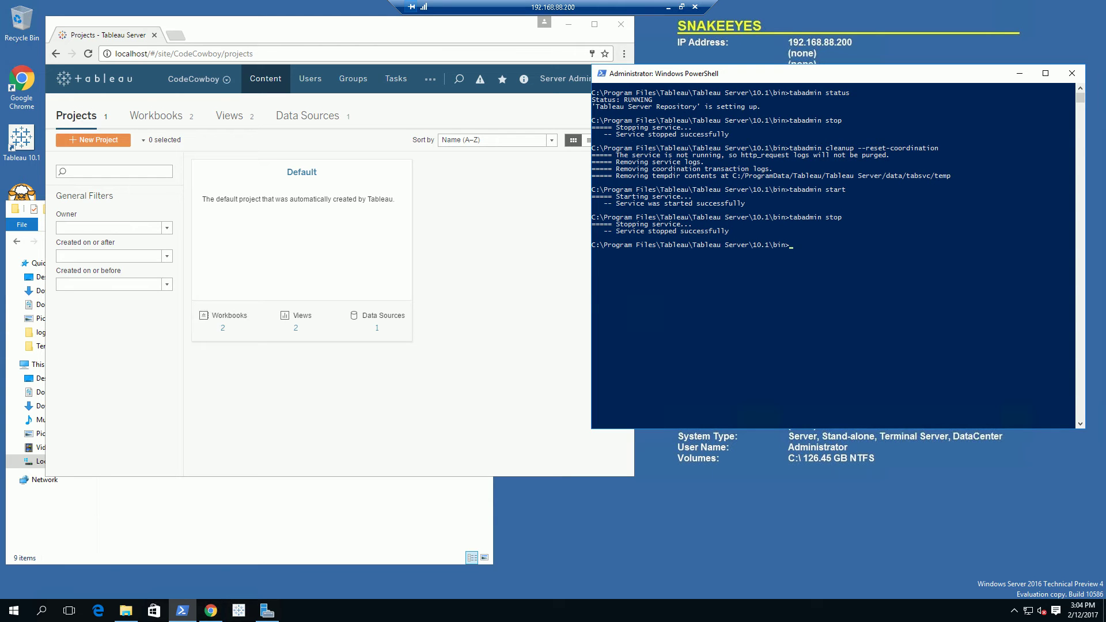
pyautogui.rightClick(771, 215)
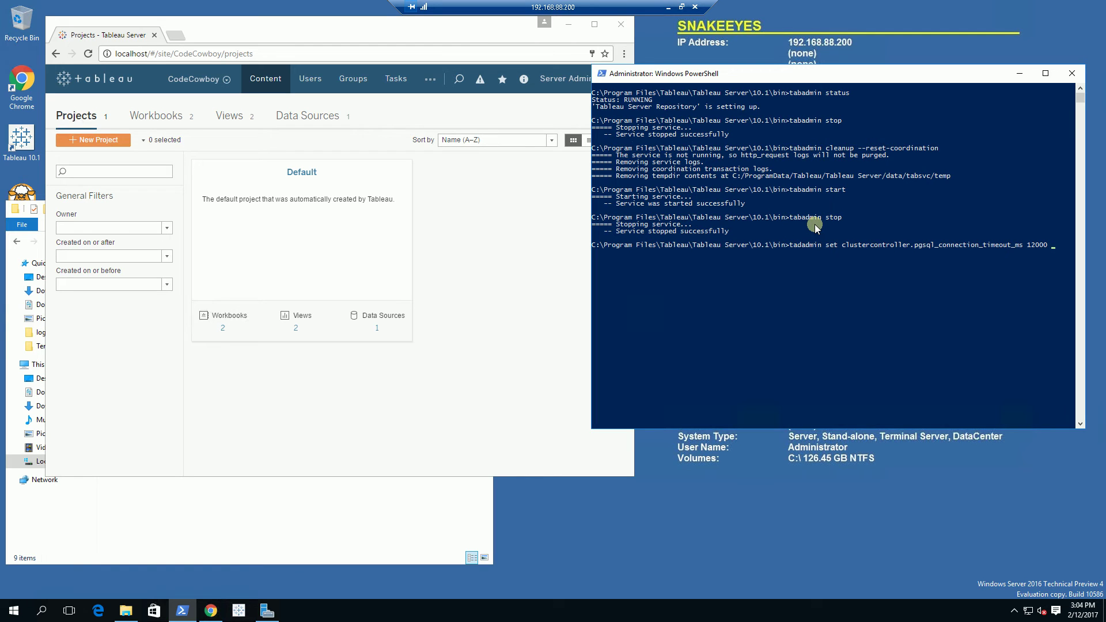
# Step: Correct 'tadadmin' to 'tabadmin' and set clustercontroller.pgsql_connection_timeout_ms to 12000
pyautogui.press('Return')
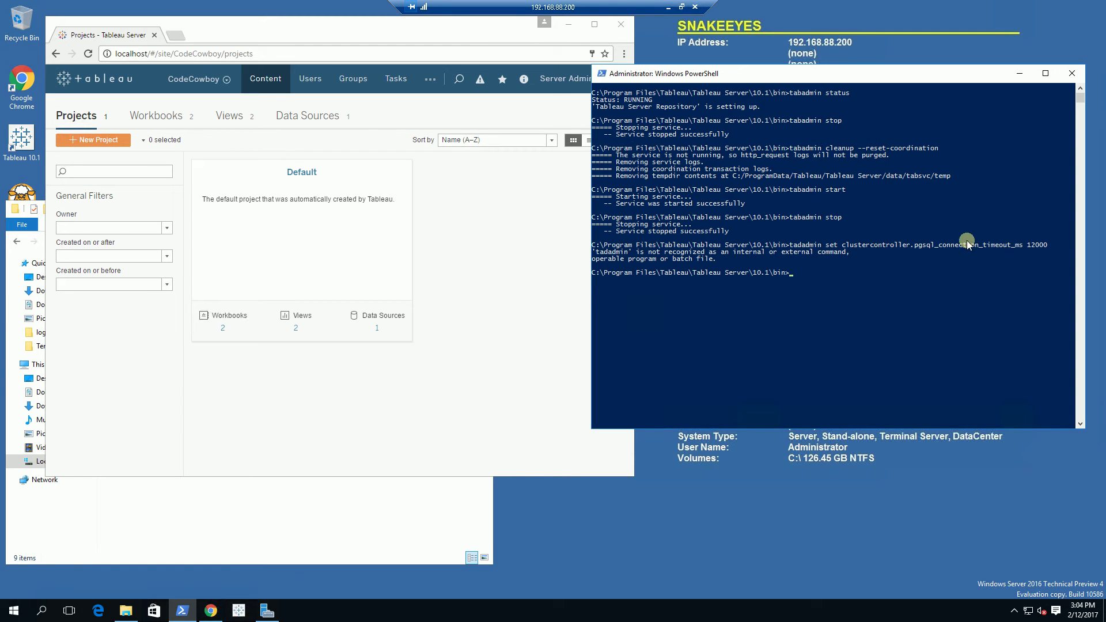
pyautogui.press('Up')
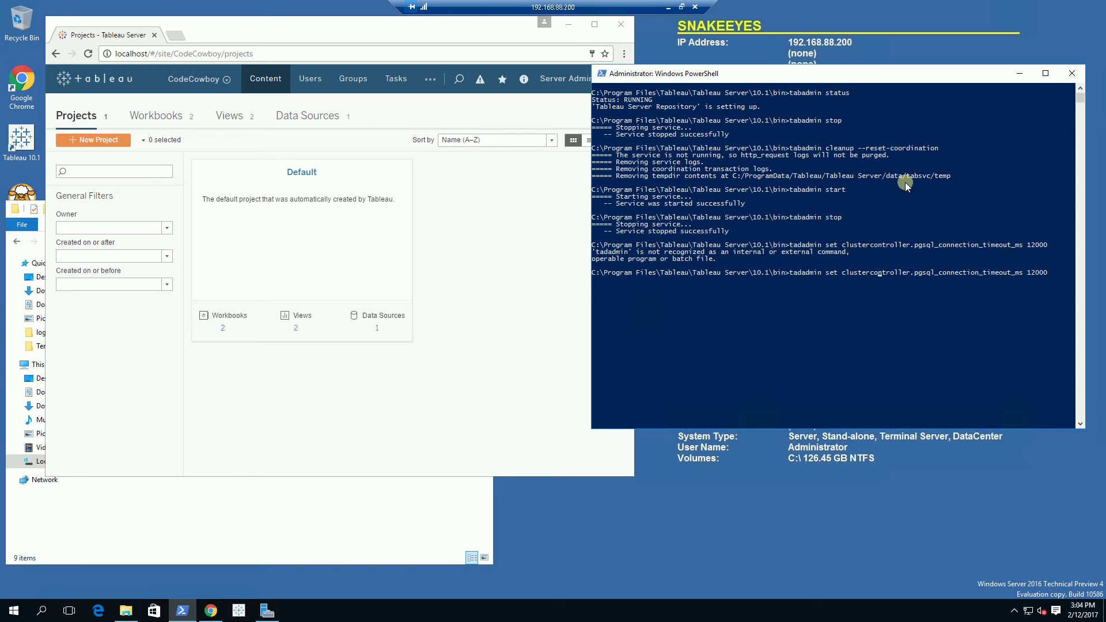
pyautogui.press('BackSpace')
pyautogui.write('b')
pyautogui.press('Return')
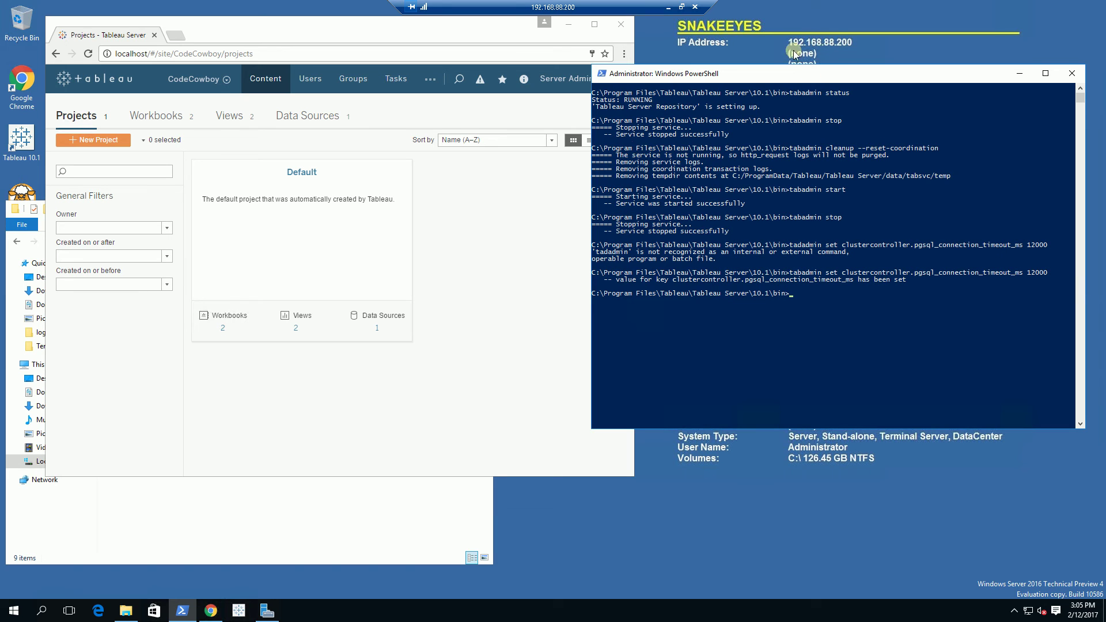
# Step: Run tabadmin config to write the new configuration, then tabadmin start to restart Tableau Server
pyautogui.write('t')
pyautogui.write('abadmin config')
pyautogui.press('Return')
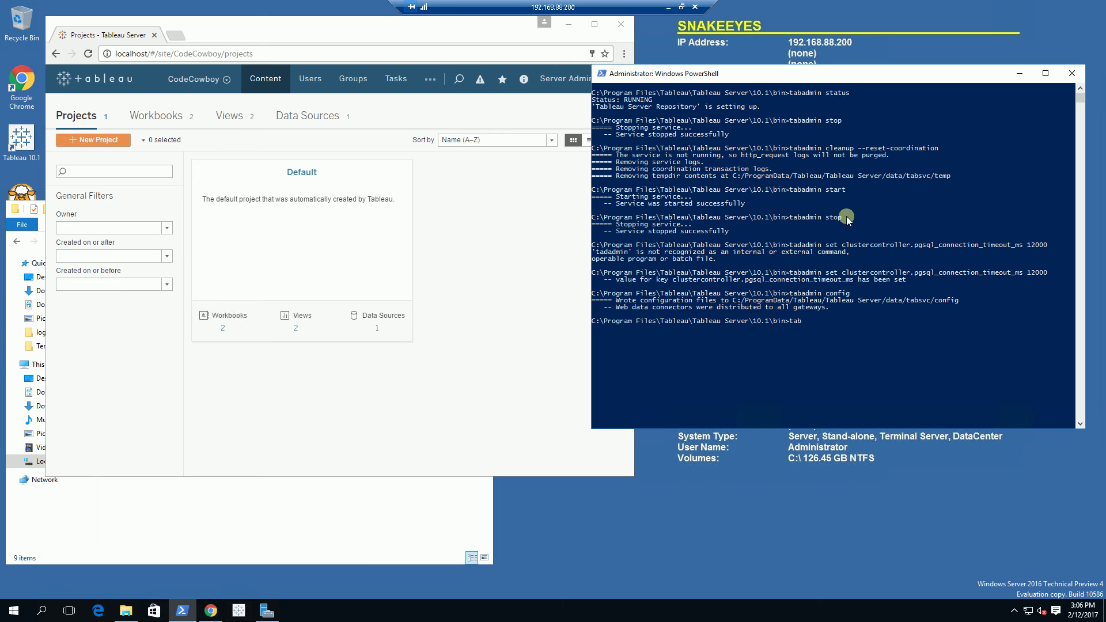
pyautogui.write('admin start')
pyautogui.press('Return')
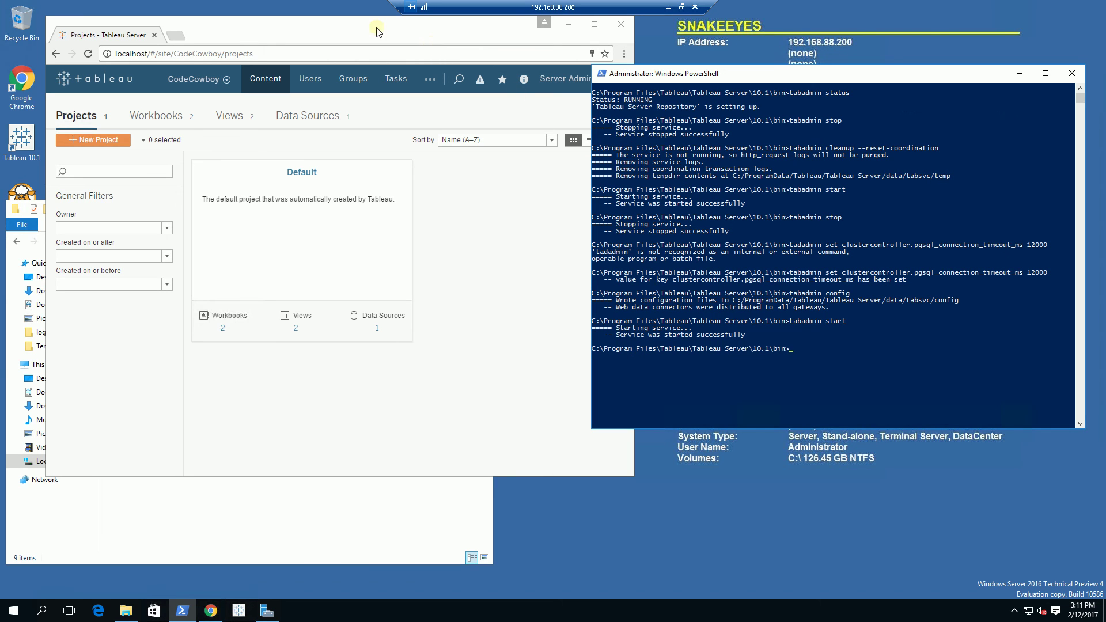
# Step: Sign out of Tableau Server from the administrator account menu in the browser
pyautogui.click(377, 31)
pyautogui.click(590, 80)
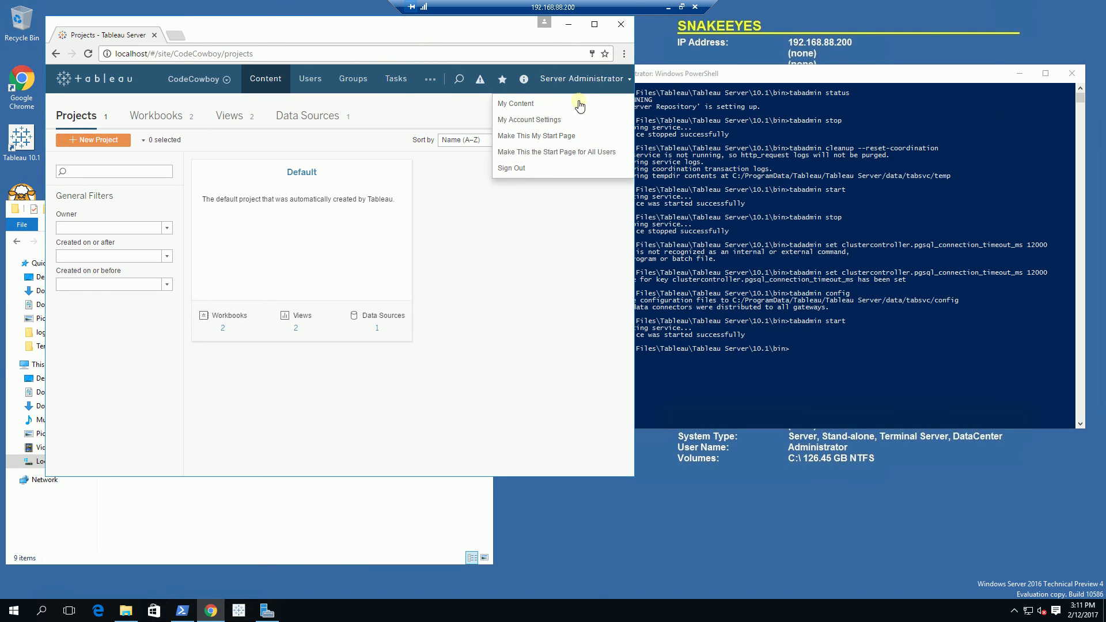
pyautogui.click(510, 167)
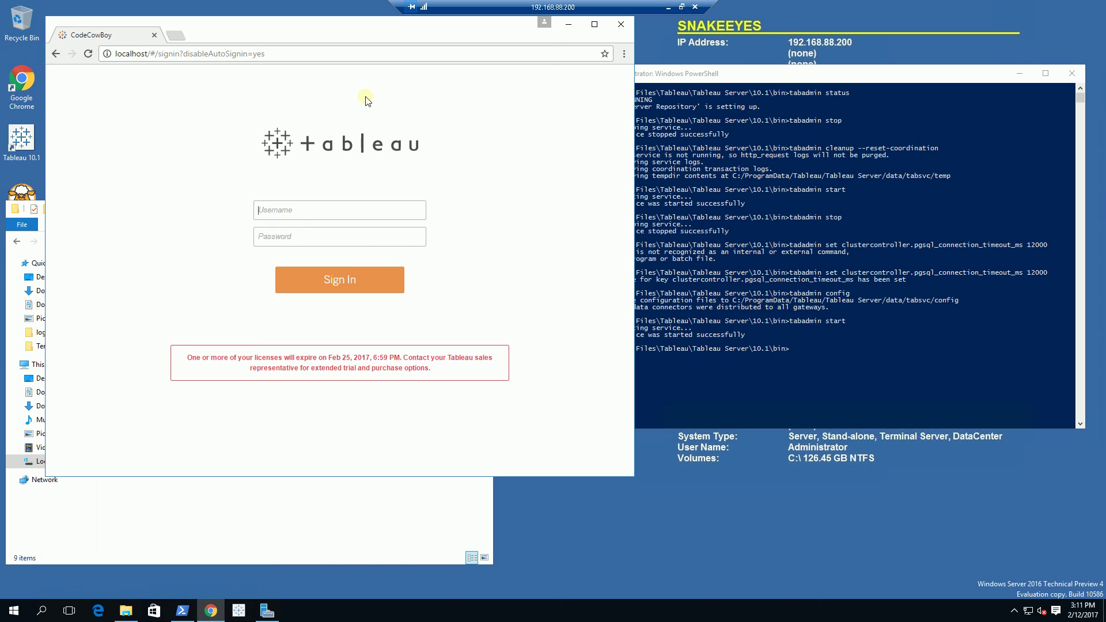
# Step: Sign back in with the administrator username and password, open the CodeCowboy site, and return to PowerShell
pyautogui.write('ServerAdmin')
pyautogui.press('Tab')
pyautogui.write('••••••••••••')
pyautogui.press('Return')
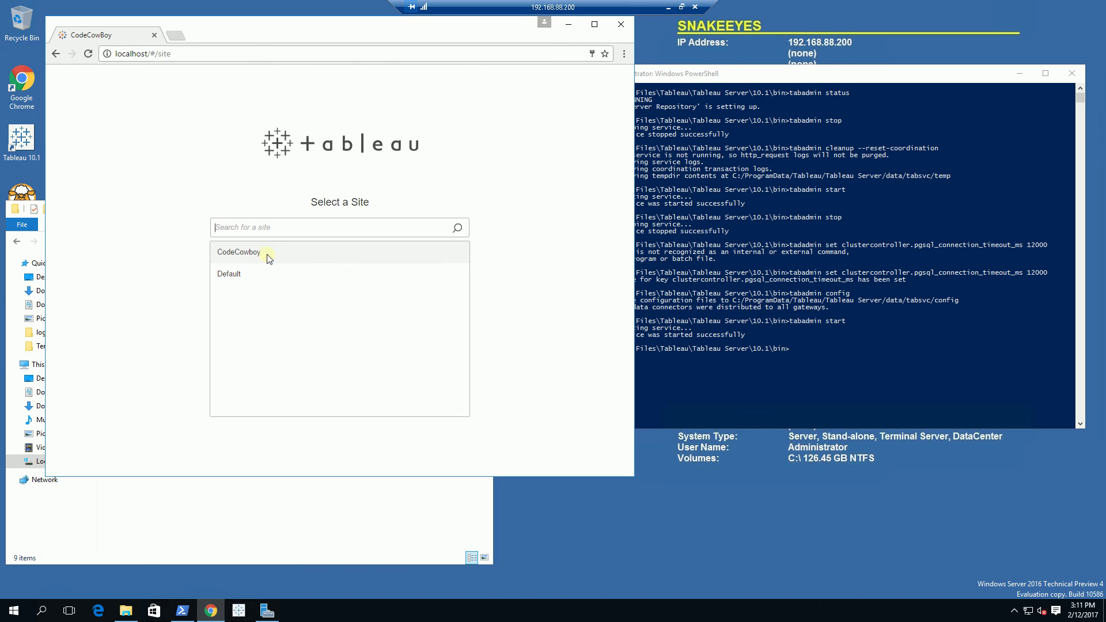
pyautogui.click(268, 255)
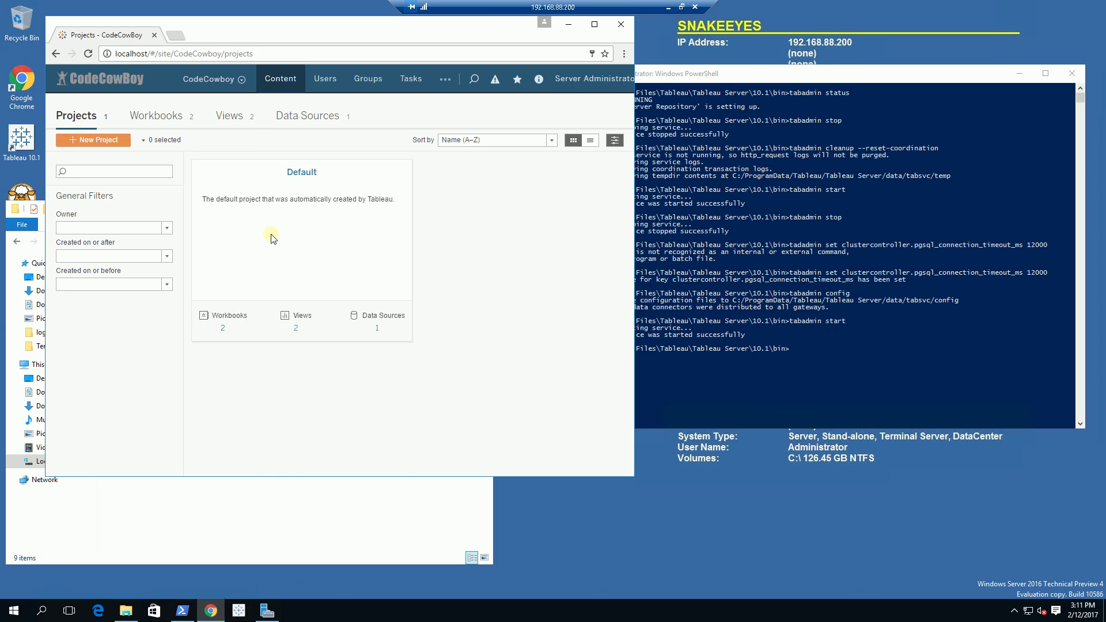
pyautogui.click(747, 77)
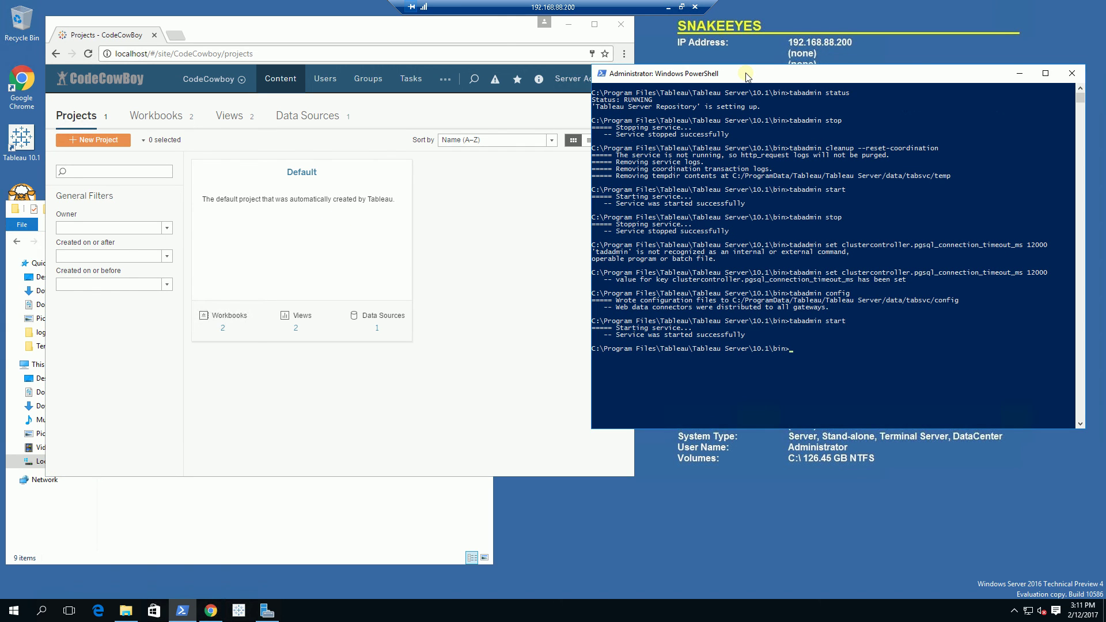